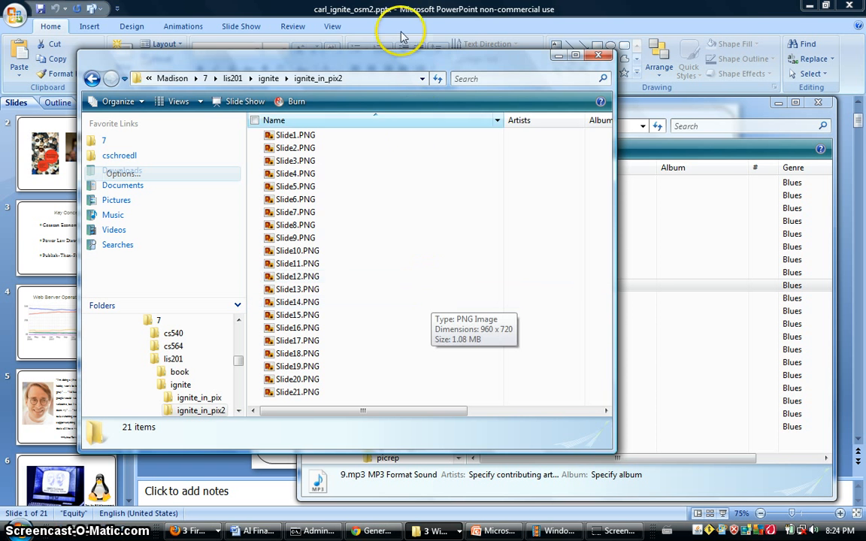
# Step: Review the slide images in the ignite_in_pix2 folder and the recordings 1.mp3 to 20.mp3 in the rec folder
pyautogui.moveTo(406, 64); pyautogui.dragTo(512, 49)
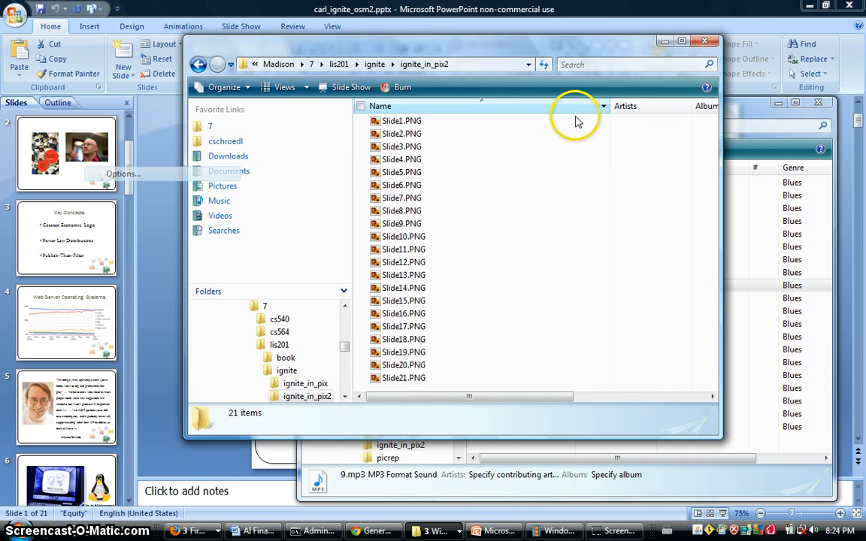
pyautogui.click(733, 121)
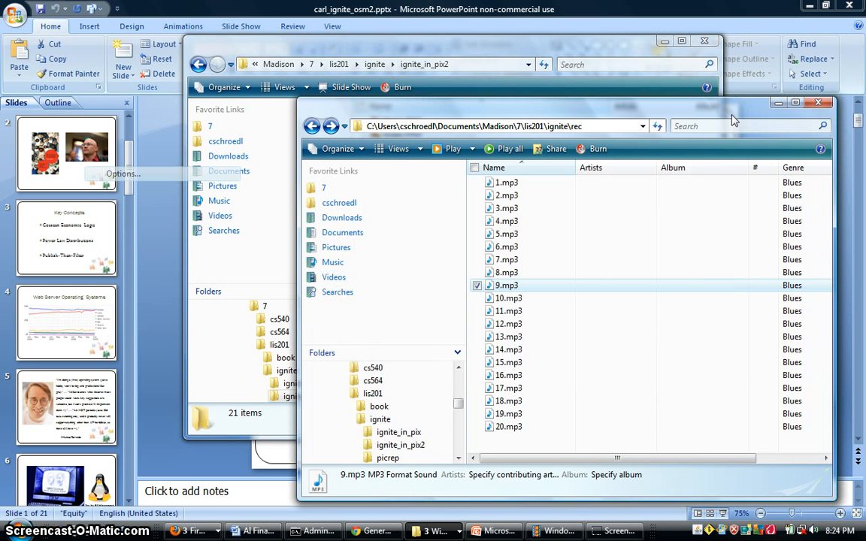
pyautogui.click(553, 187)
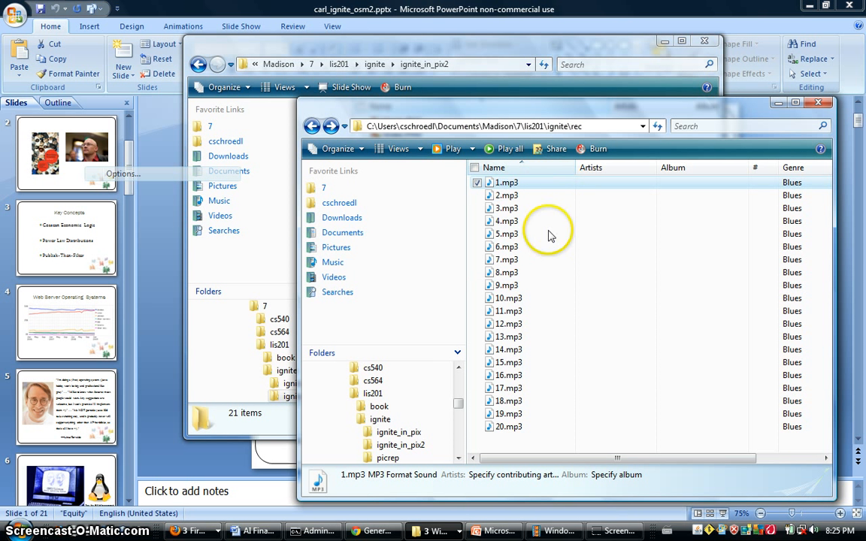
pyautogui.click(536, 427)
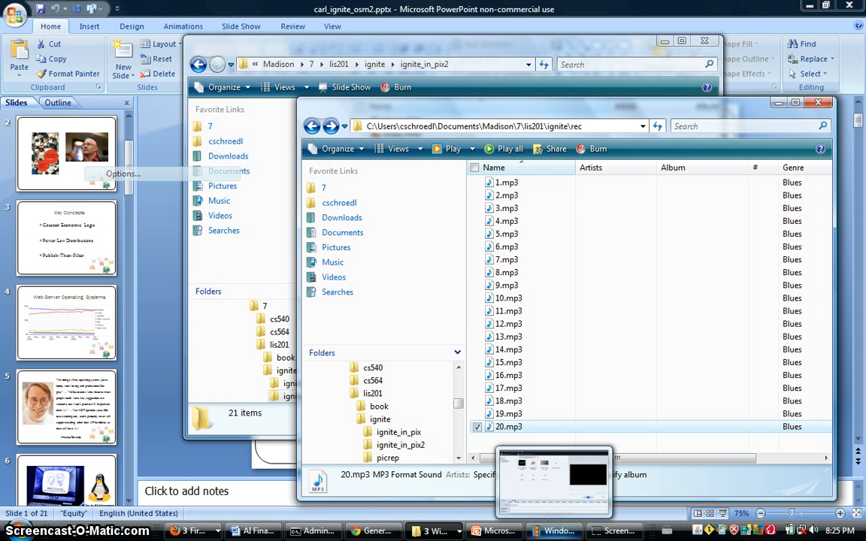
# Step: Switch to Windows Movie Maker and create a collection folder named ignite under Imported media
pyautogui.click(556, 530)
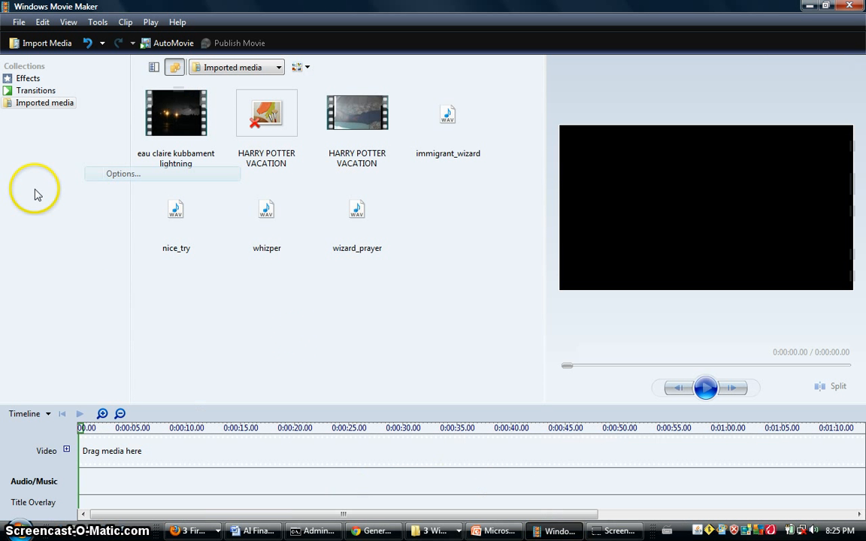
pyautogui.rightClick(32, 104)
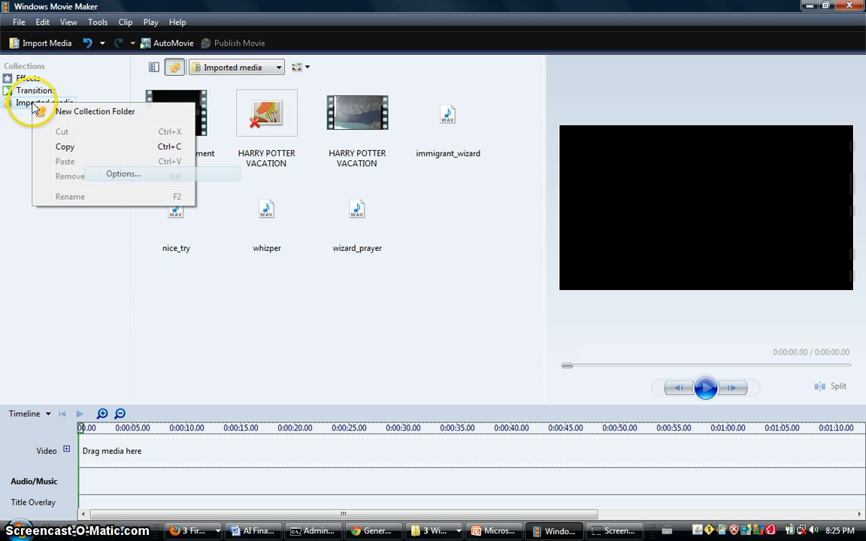
pyautogui.click(75, 113)
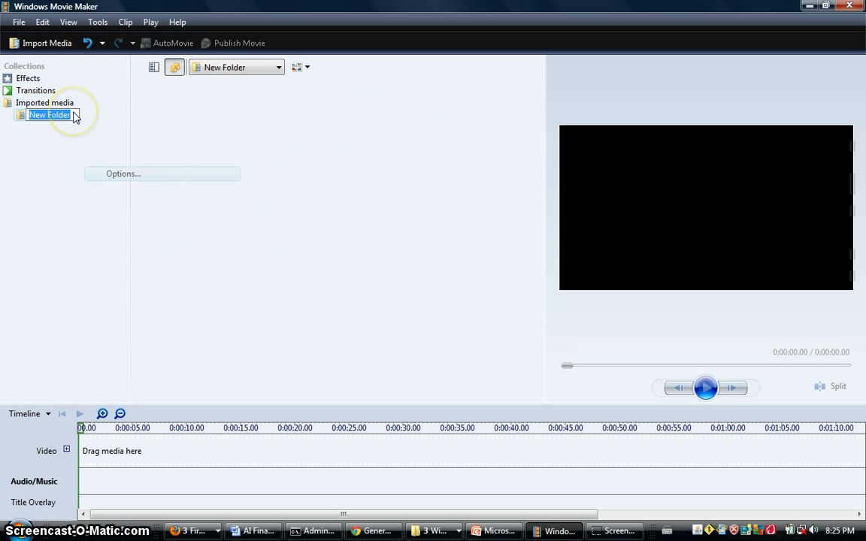
pyautogui.write('ignite')
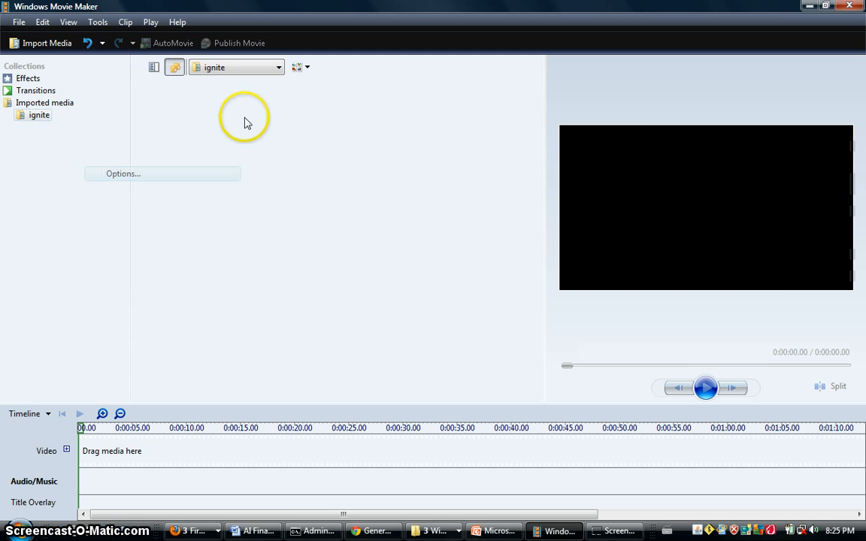
# Step: Copy all slide images, Slide1.PNG to Slide21.PNG, from the ignite_in_pix2 folder into the ignite collection in Windows Movie Maker
pyautogui.hotkey('alt', 'Tab')
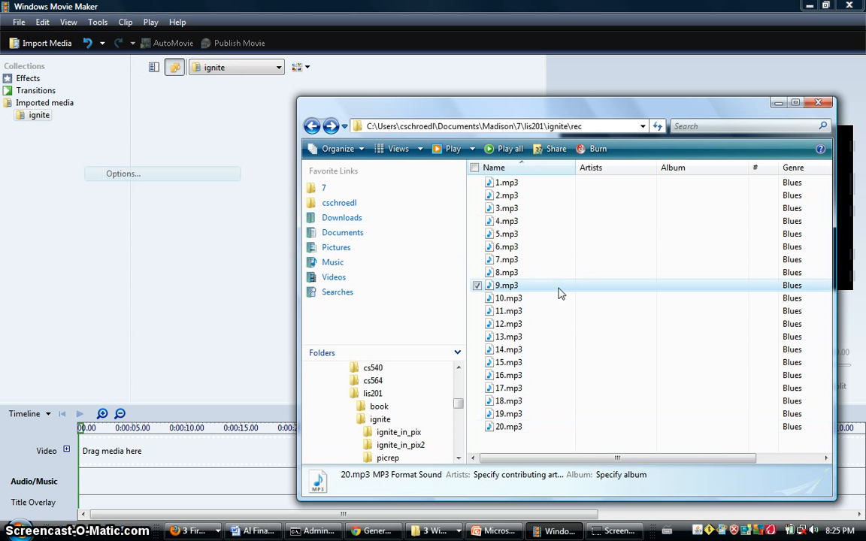
pyautogui.hotkey('ctrl', 'a')
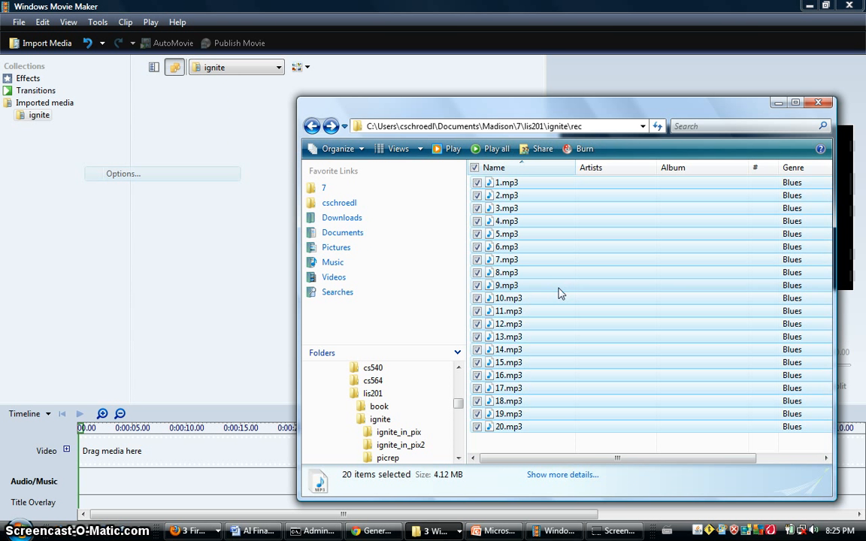
pyautogui.hotkey('alt', 'Tab')
pyautogui.hotkey('alt', 'Tab')
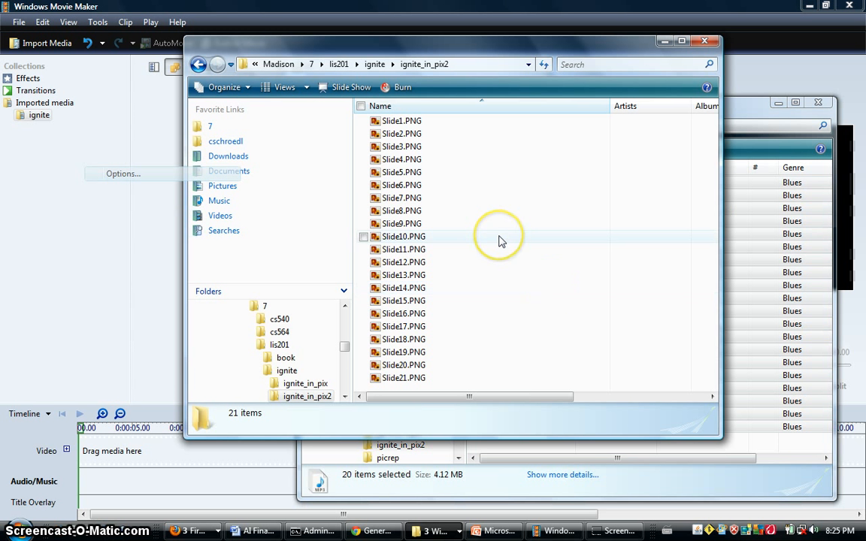
pyautogui.click(500, 240)
pyautogui.hotkey('ctrl', 'a')
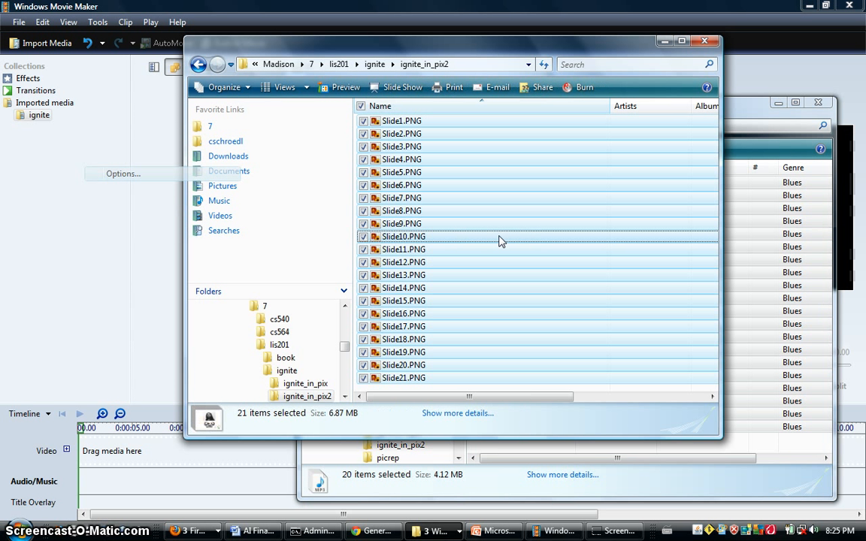
pyautogui.rightClick(460, 213)
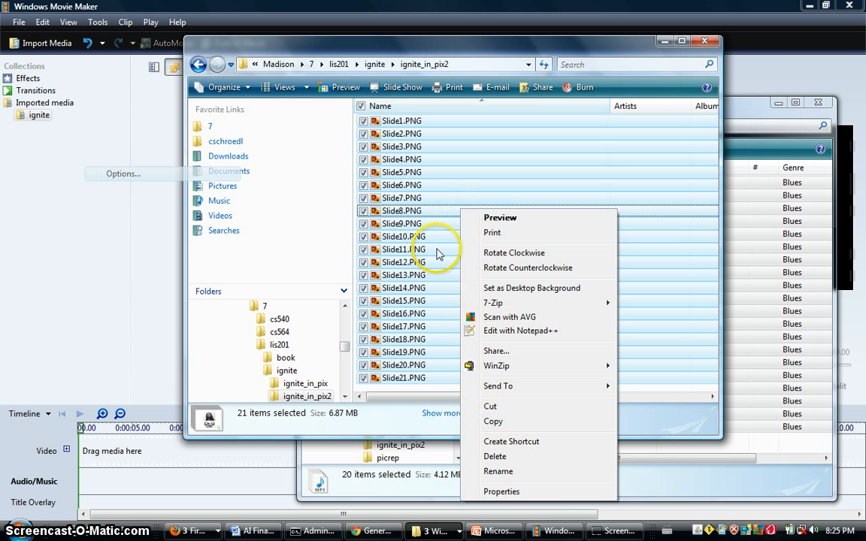
pyautogui.click(493, 420)
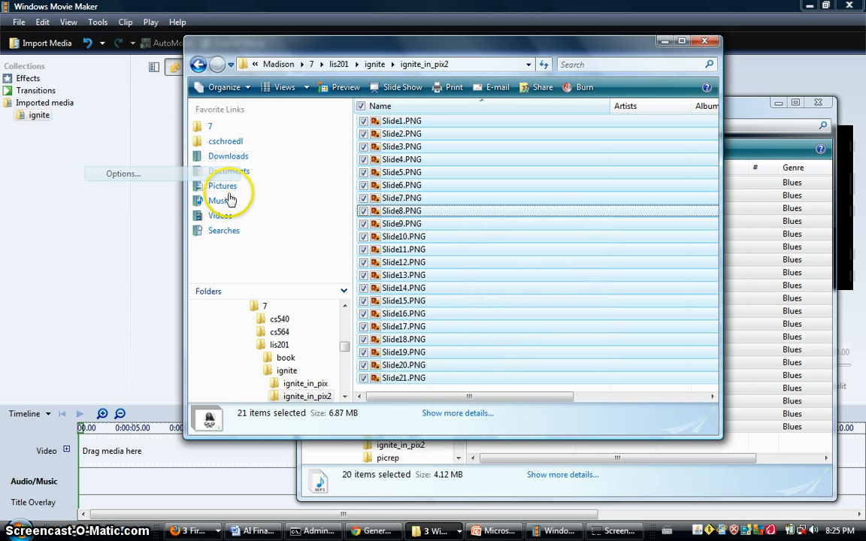
pyautogui.rightClick(167, 139)
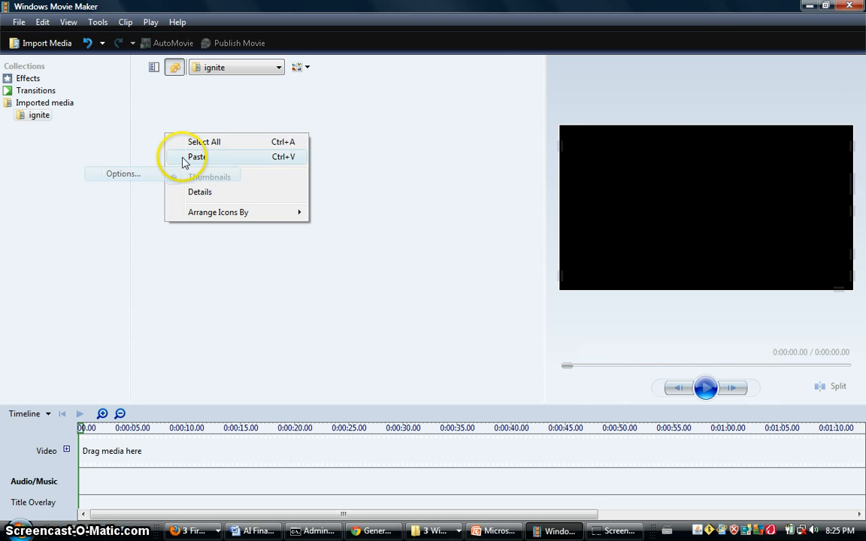
pyautogui.click(183, 158)
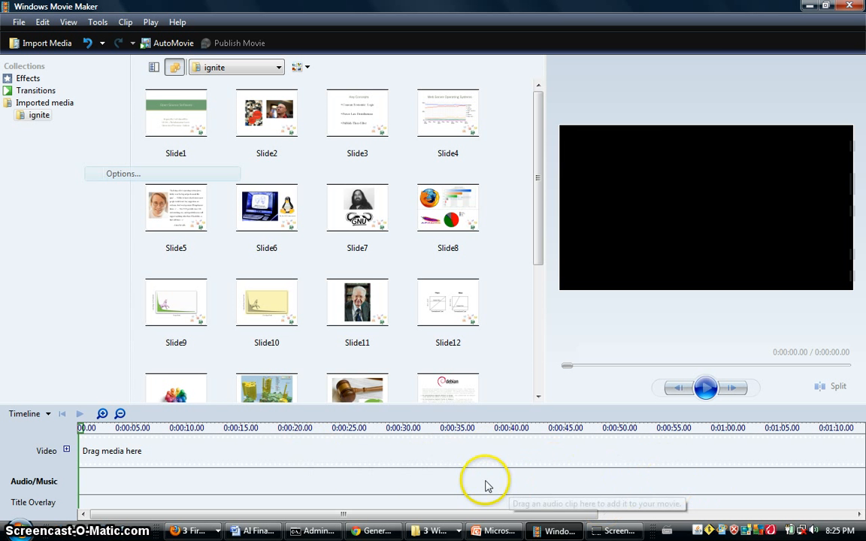
# Step: Copy all recordings, 1.mp3 to 20.mp3, from the rec folder into the ignite collection in Windows Movie Maker
pyautogui.hotkey('alt', 'Tab')
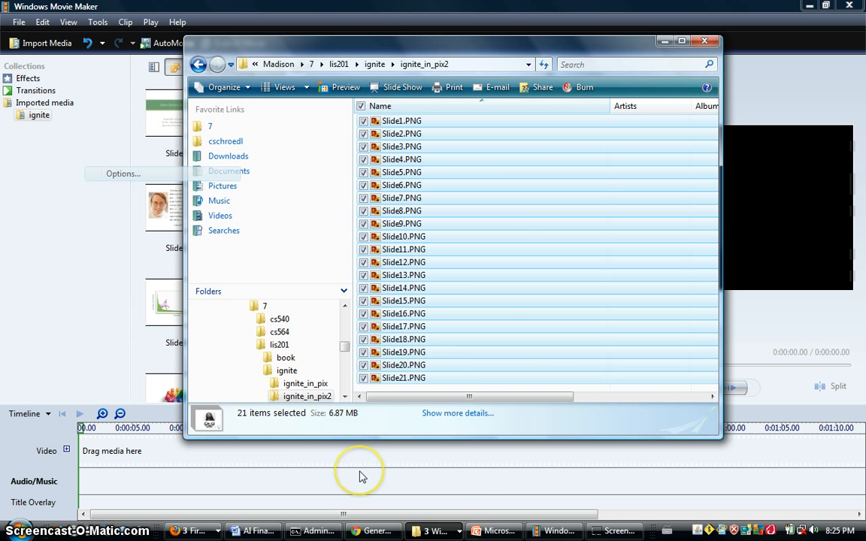
pyautogui.hotkey('alt', 'Tab')
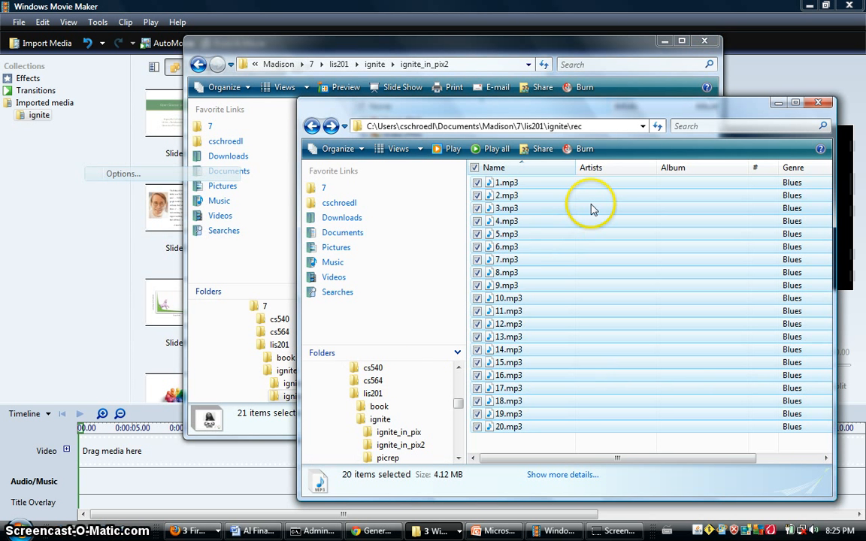
pyautogui.click(590, 207)
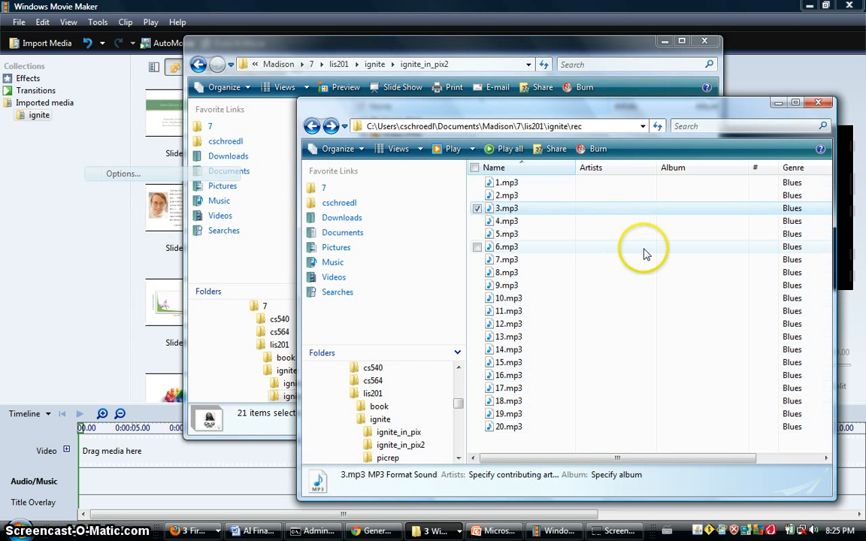
pyautogui.hotkey('ctrl', 'a')
pyautogui.rightClick(596, 208)
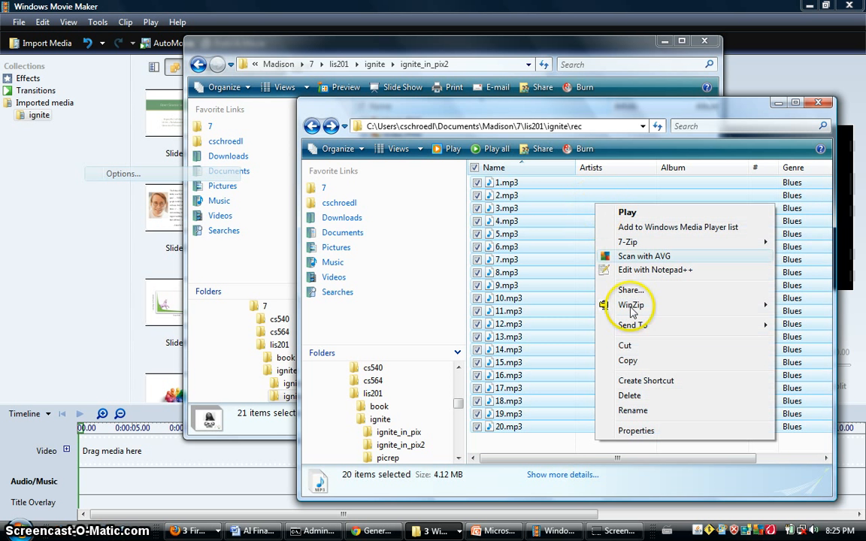
pyautogui.click(641, 361)
pyautogui.click(448, 11)
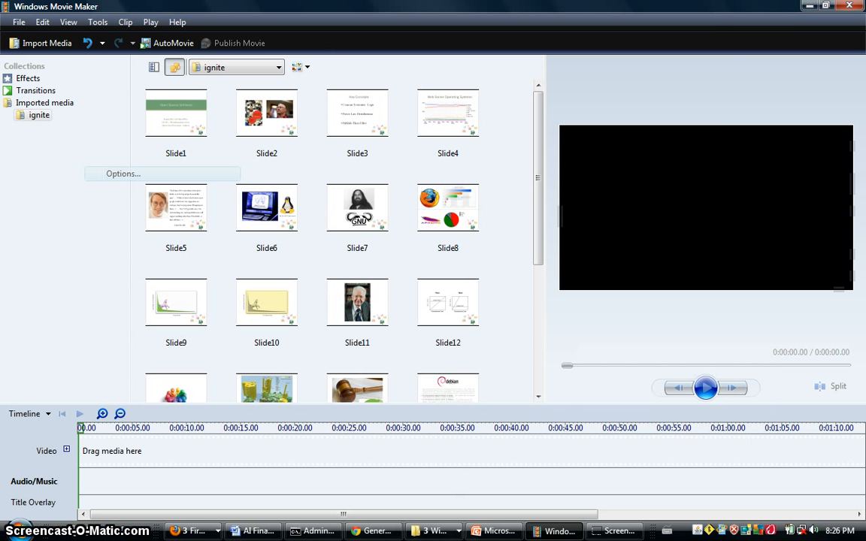
pyautogui.rightClick(504, 164)
pyautogui.click(533, 186)
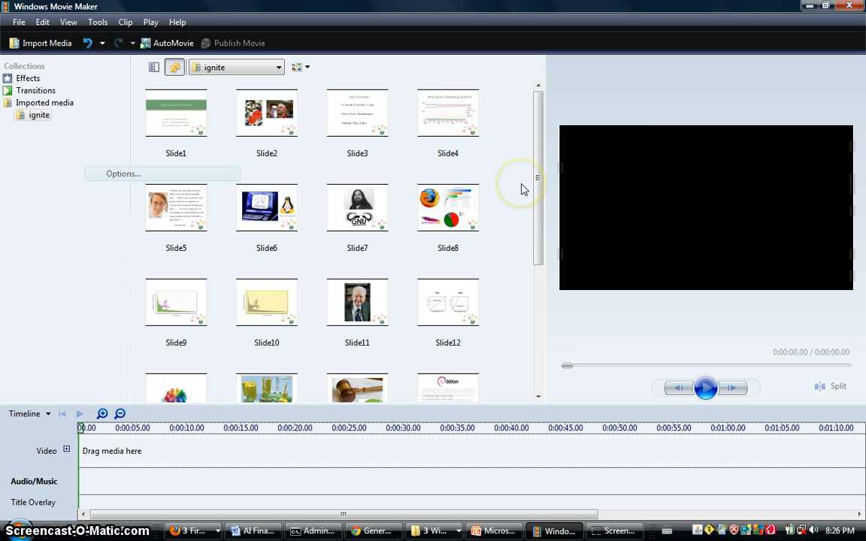
# Step: Save the project as ignite in the vid folder
pyautogui.click(20, 23)
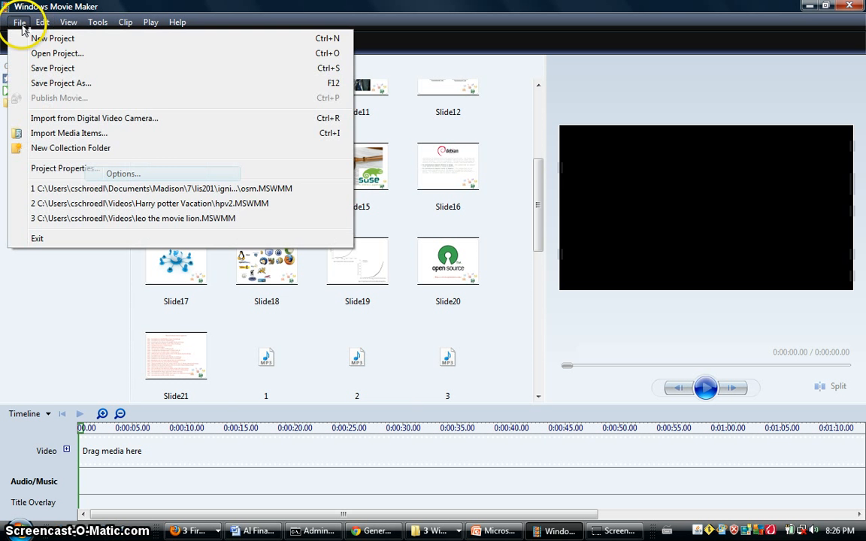
pyautogui.click(57, 67)
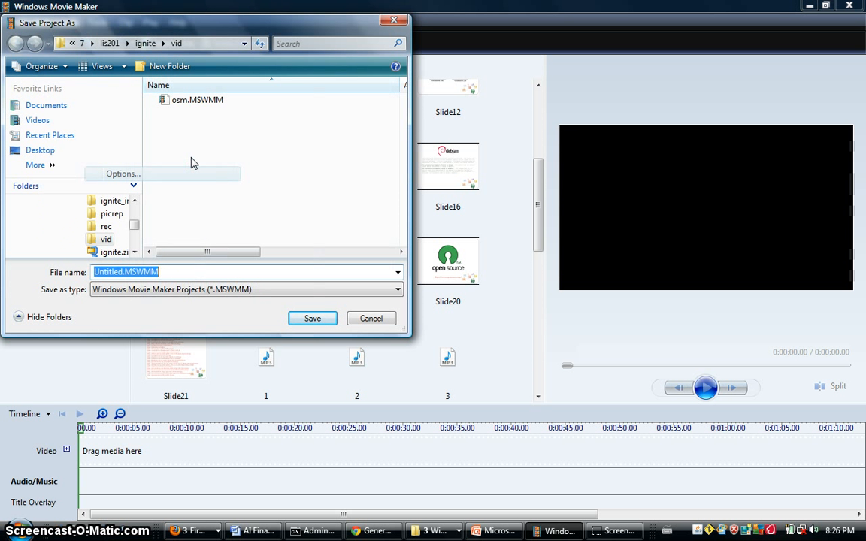
pyautogui.write('ignite2')
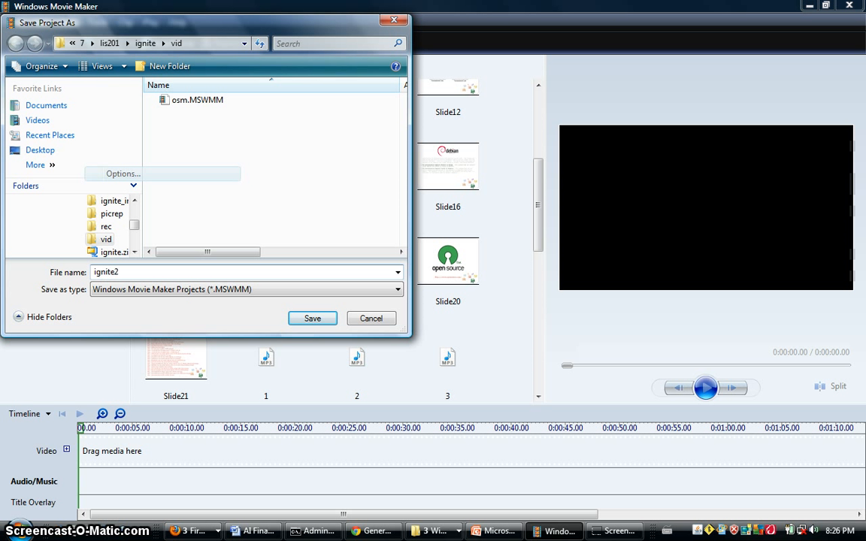
pyautogui.press('Return')
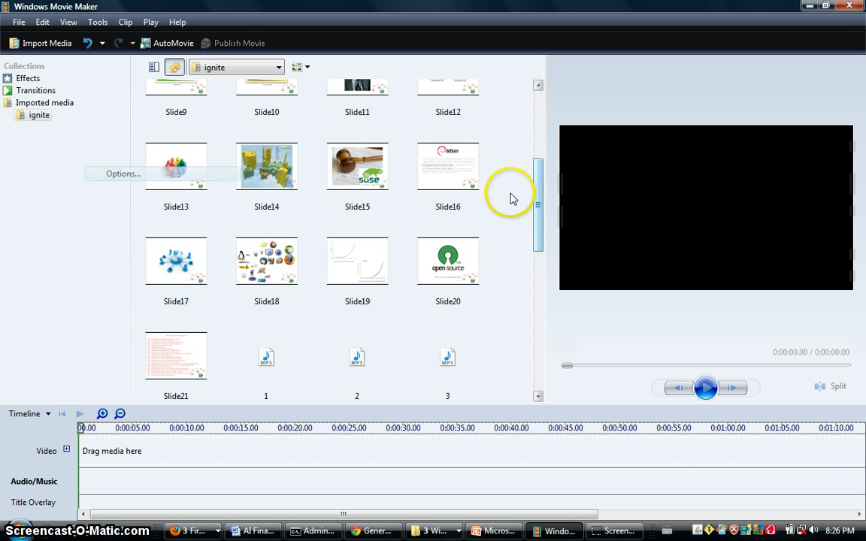
# Step: Add all slides and audio clips of the ignite collection to the timeline
pyautogui.hotkey('ctrl', 'a')
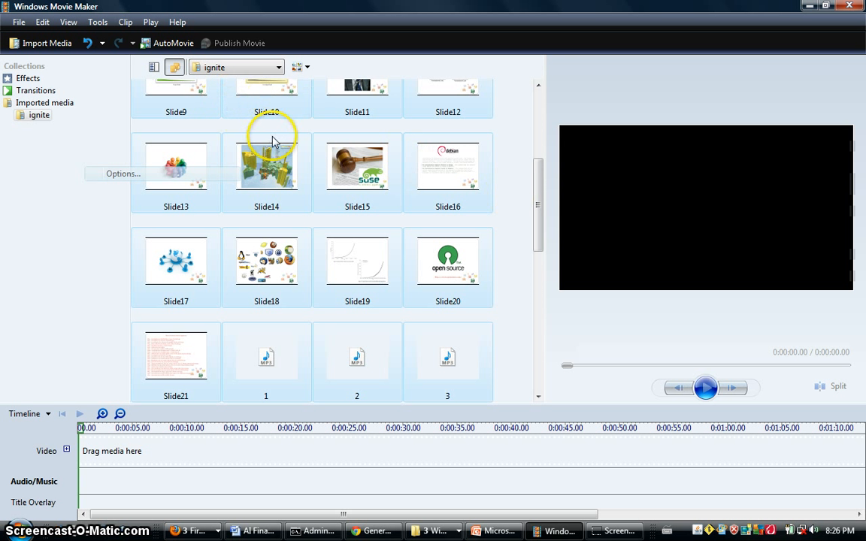
pyautogui.rightClick(515, 159)
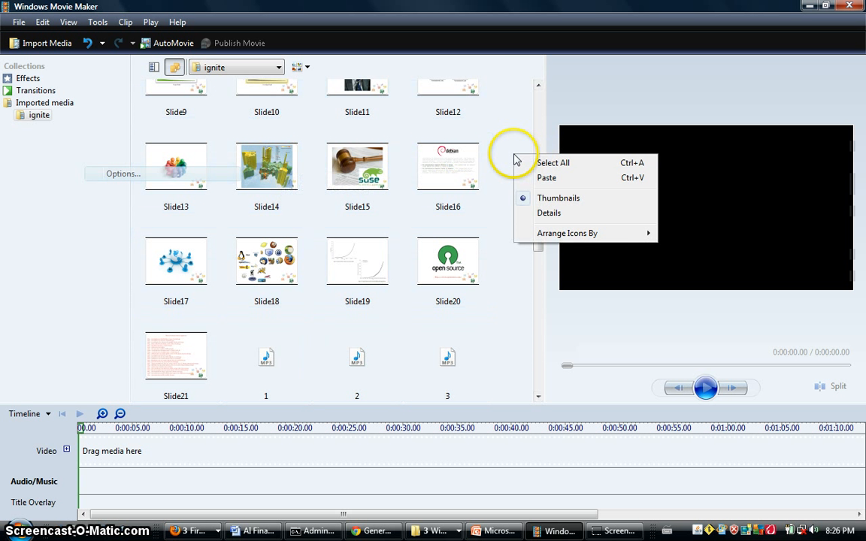
pyautogui.click(546, 162)
pyautogui.rightClick(506, 157)
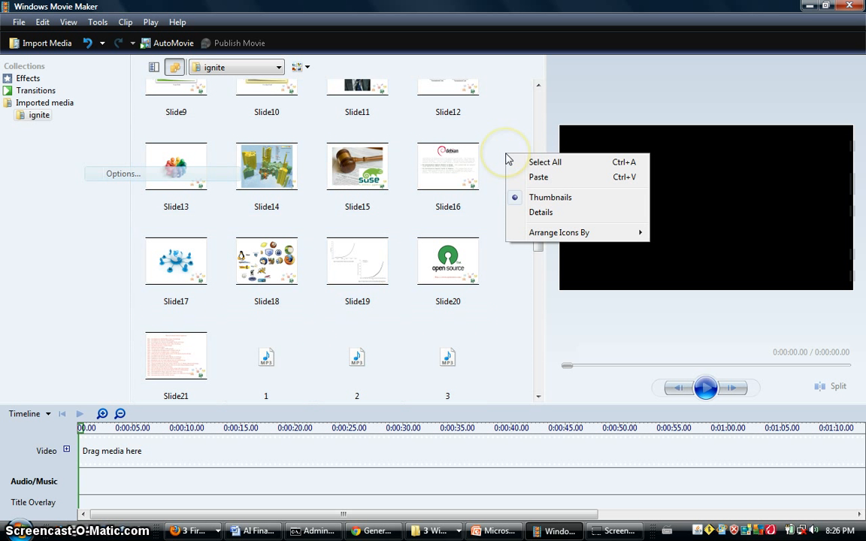
pyautogui.click(512, 162)
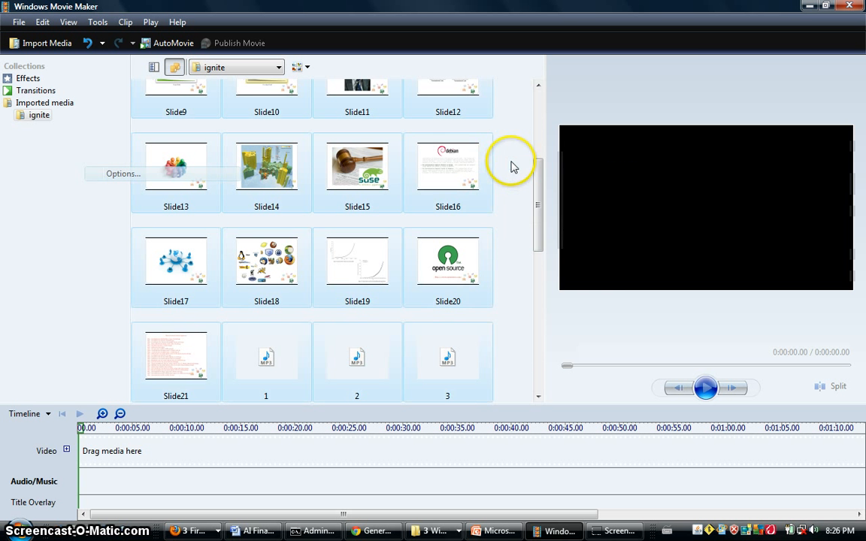
pyautogui.rightClick(454, 166)
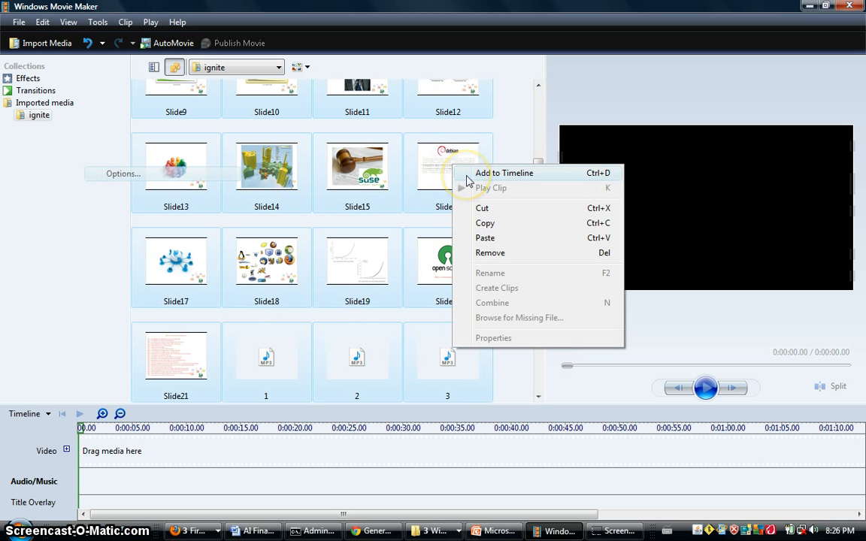
pyautogui.click(467, 178)
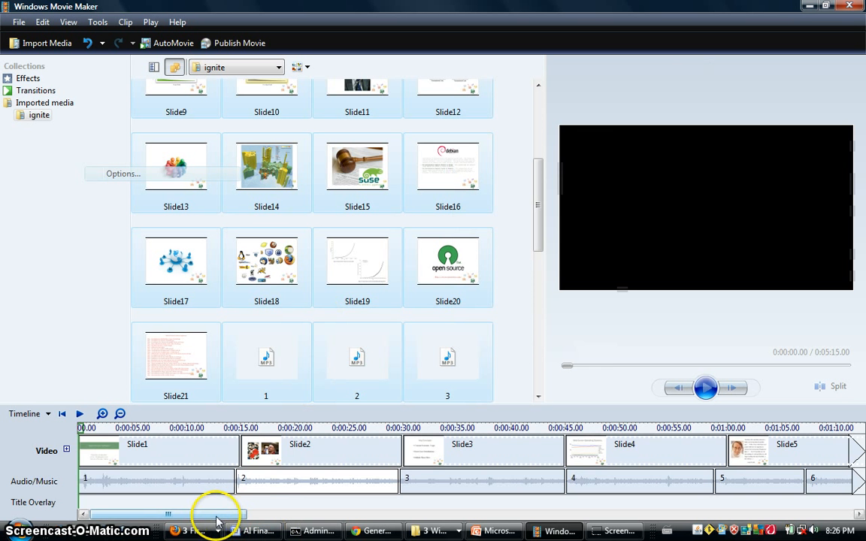
# Step: Examine how the slides and audio clips line up along the timeline, from audio clip 2 to the last ones
pyautogui.moveTo(216, 515); pyautogui.dragTo(676, 508)
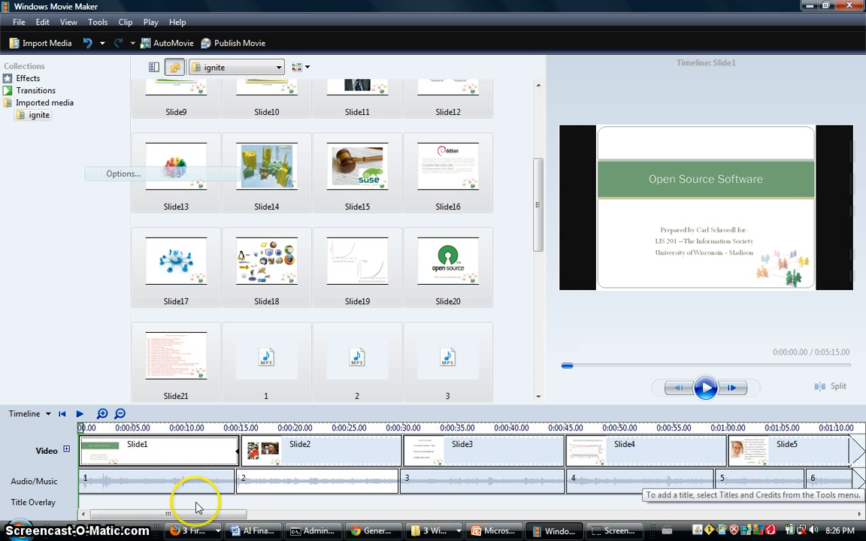
pyautogui.click(286, 488)
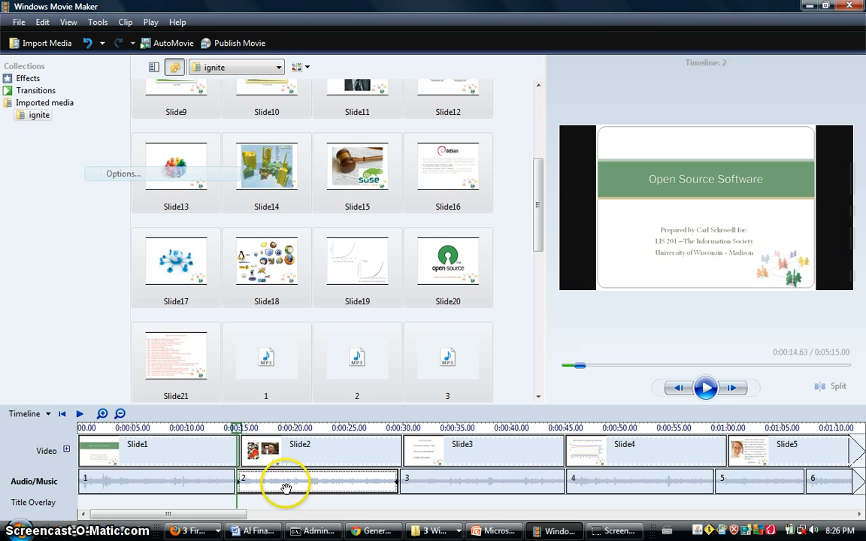
pyautogui.moveTo(218, 518); pyautogui.dragTo(701, 513)
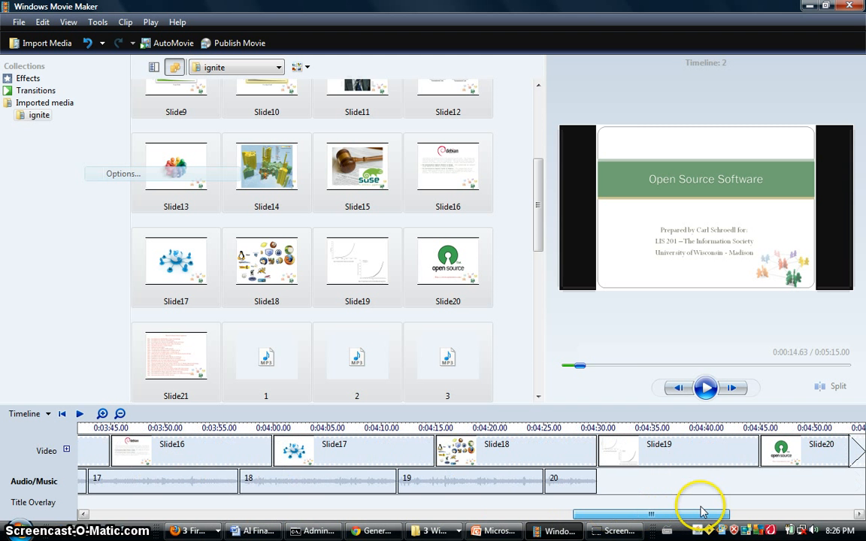
# Step: Move audio clips 2 to 20 together along the timeline so that clip 20 starts with Slide20
pyautogui.keyDown('shift'); pyautogui.click(567, 481); pyautogui.keyUp('shift')
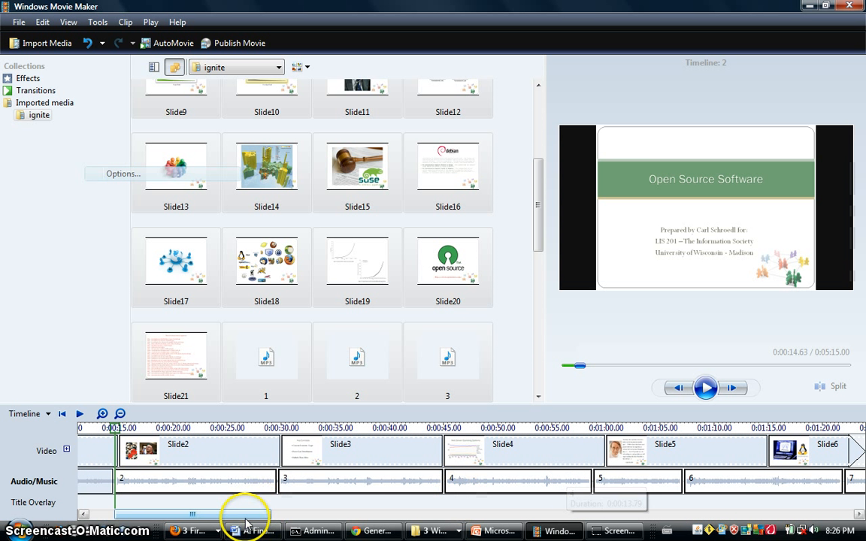
pyautogui.moveTo(241, 514); pyautogui.dragTo(752, 508)
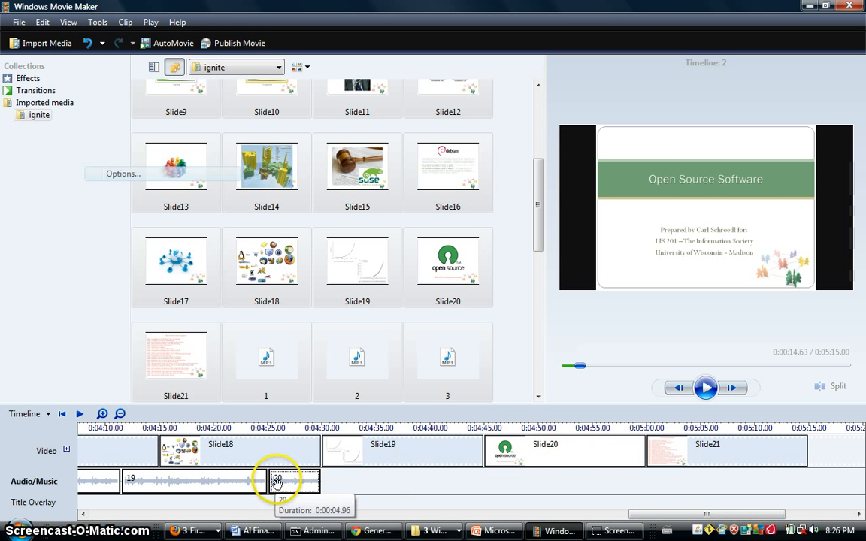
pyautogui.moveTo(285, 480); pyautogui.dragTo(520, 490)
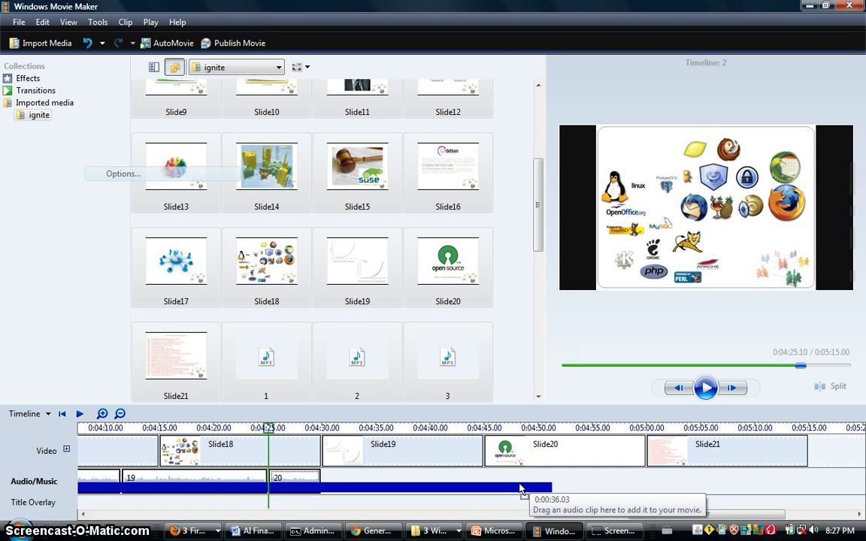
pyautogui.moveTo(520, 490); pyautogui.dragTo(520, 490)
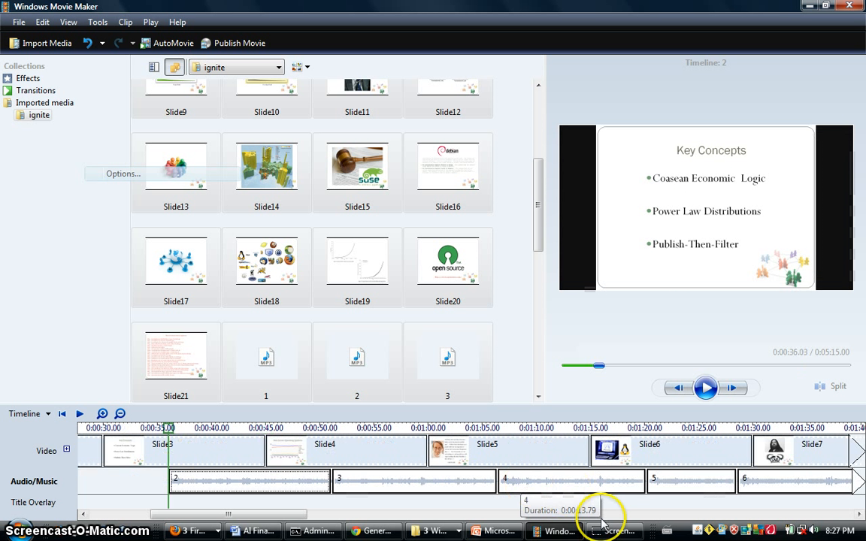
pyautogui.moveTo(246, 519); pyautogui.dragTo(721, 507)
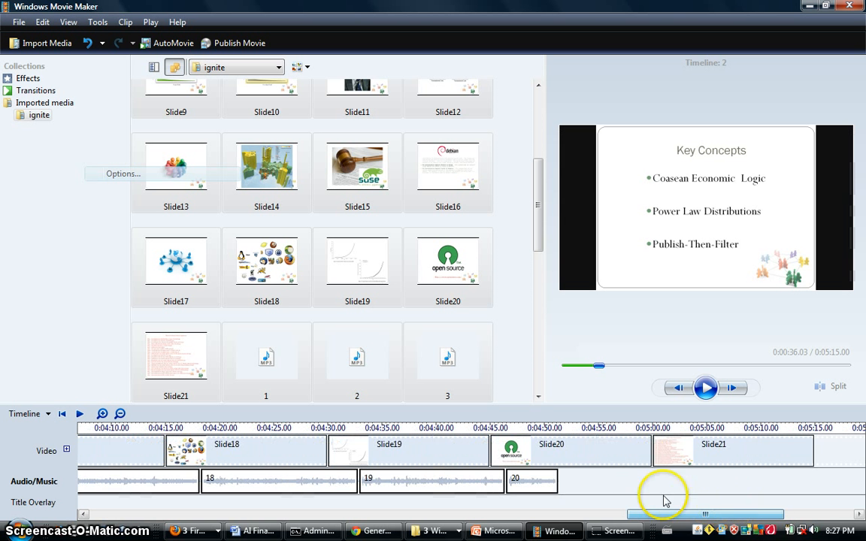
pyautogui.moveTo(545, 486); pyautogui.dragTo(526, 478)
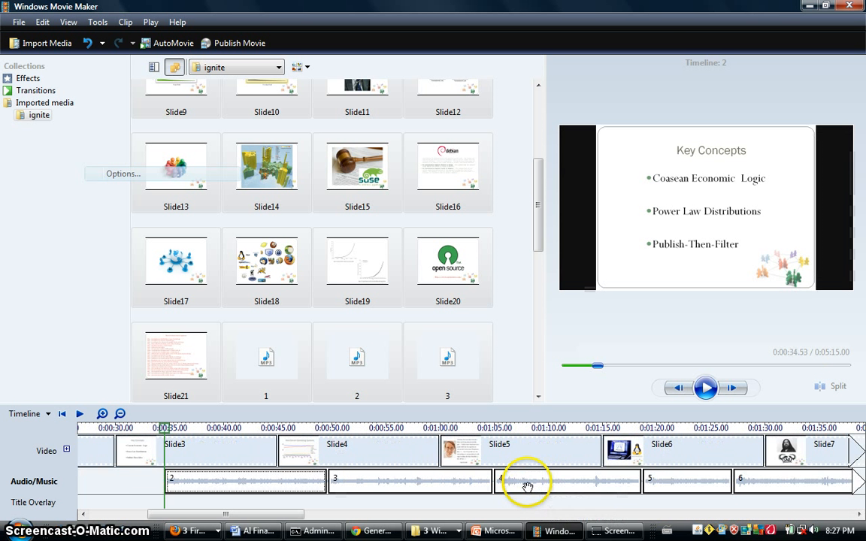
pyautogui.moveTo(260, 519); pyautogui.dragTo(711, 520)
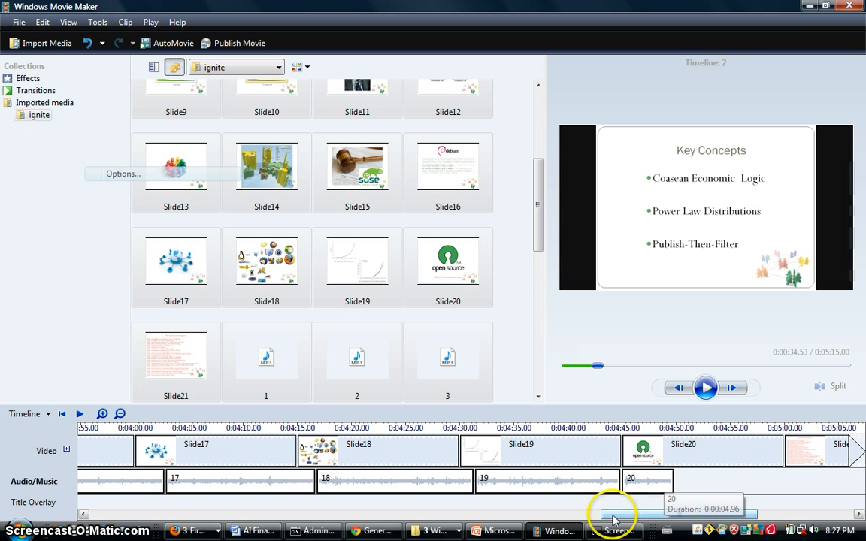
# Step: Deselect the audio clips and move clip 2 alone to the start of Slide2 at 0:00:15.00
pyautogui.moveTo(610, 517); pyautogui.dragTo(135, 520)
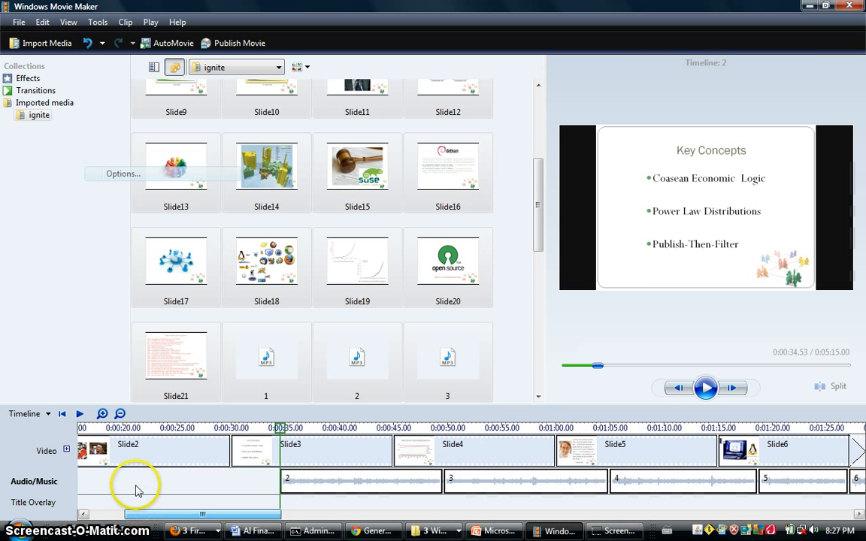
pyautogui.click(136, 487)
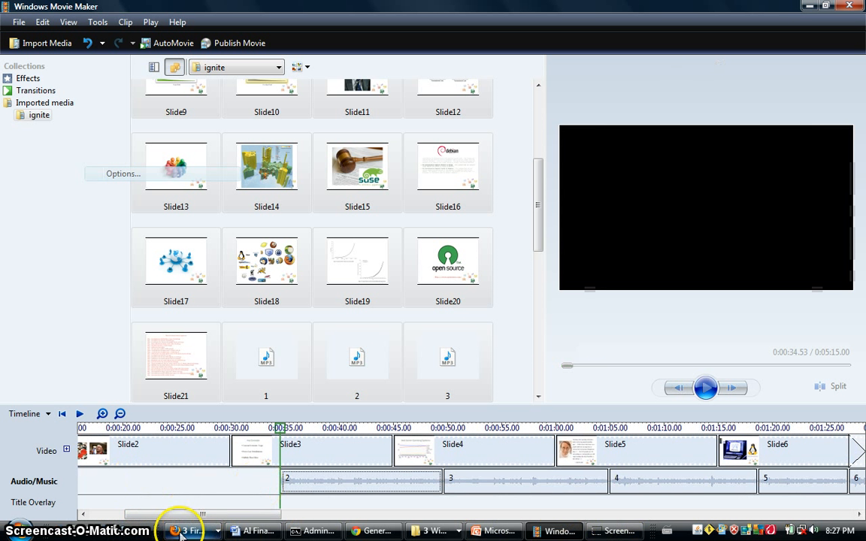
pyautogui.moveTo(200, 516)
pyautogui.mouseDown()
pyautogui.moveTo(150, 514)
pyautogui.moveTo(158, 516)
pyautogui.mouseUp()
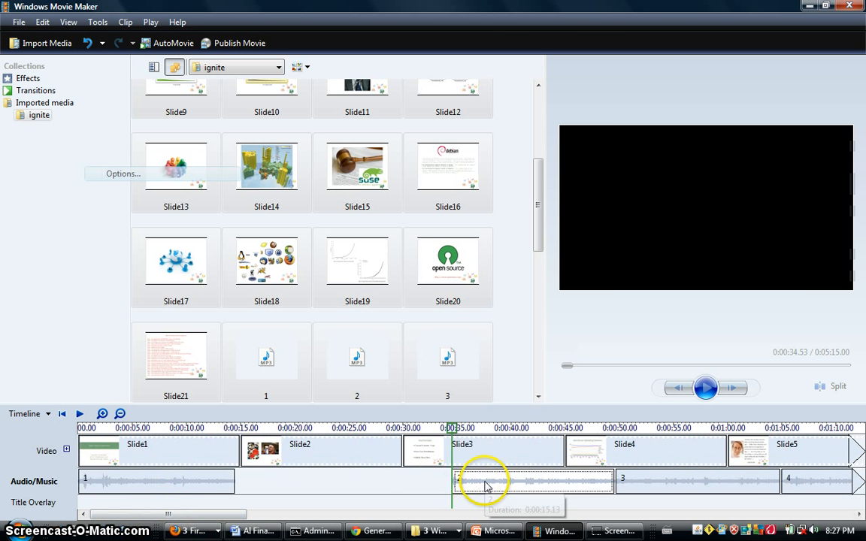
pyautogui.moveTo(485, 477)
pyautogui.mouseDown()
pyautogui.moveTo(366, 472)
pyautogui.moveTo(272, 485)
pyautogui.mouseUp()
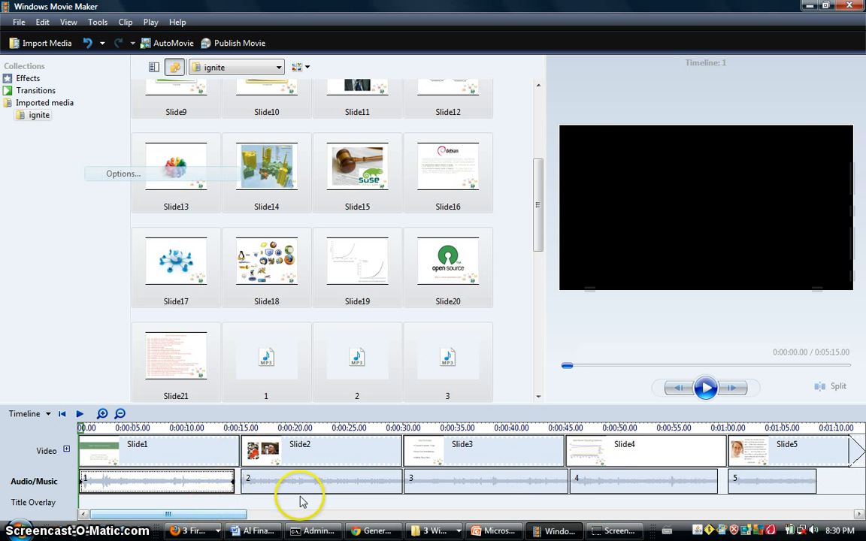
pyautogui.moveTo(225, 515); pyautogui.dragTo(766, 528)
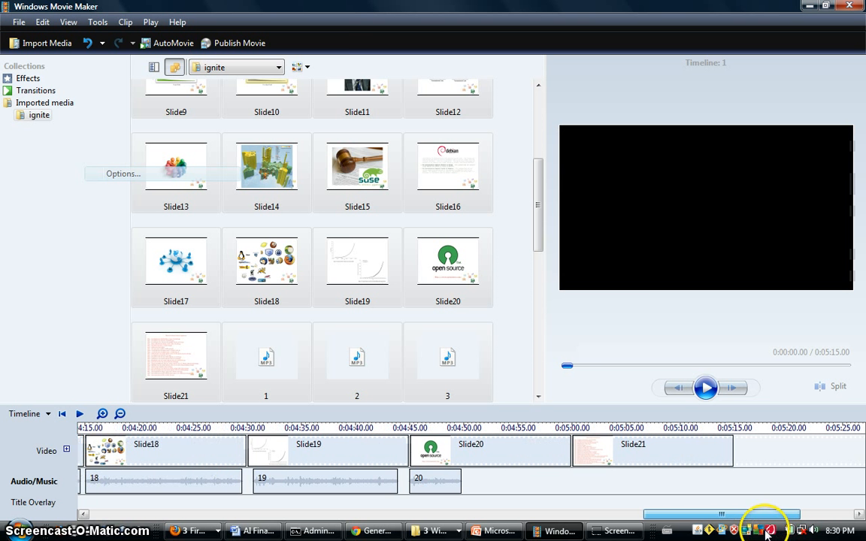
# Step: Start publishing the movie to this computer as ignite2_0001 in the vid folder
pyautogui.click(21, 26)
pyautogui.click(50, 104)
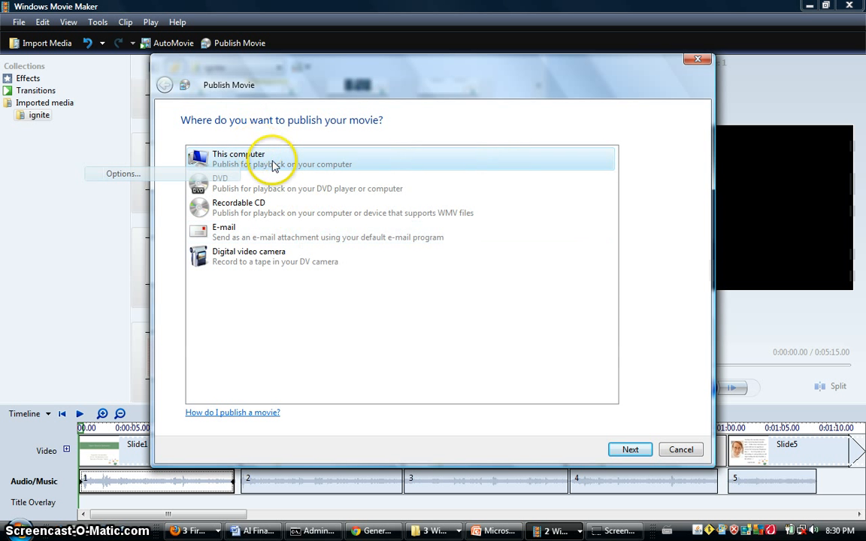
pyautogui.click(633, 451)
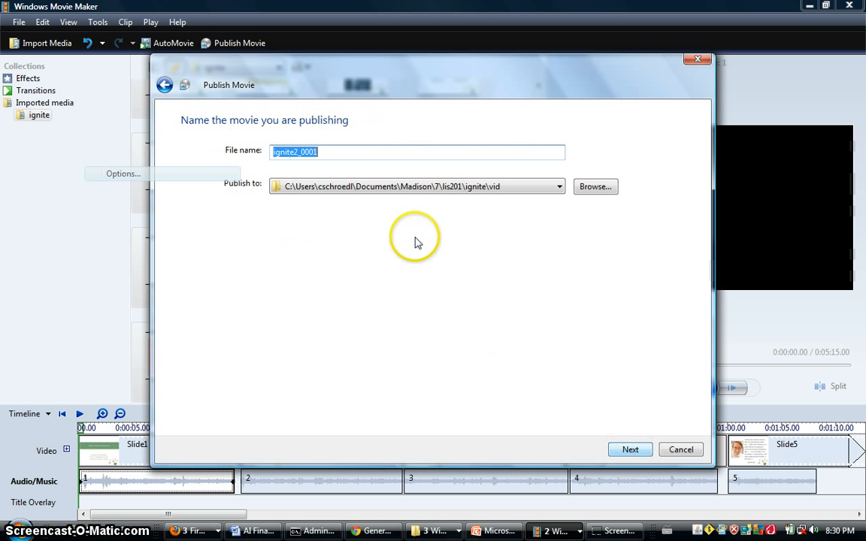
pyautogui.click(634, 450)
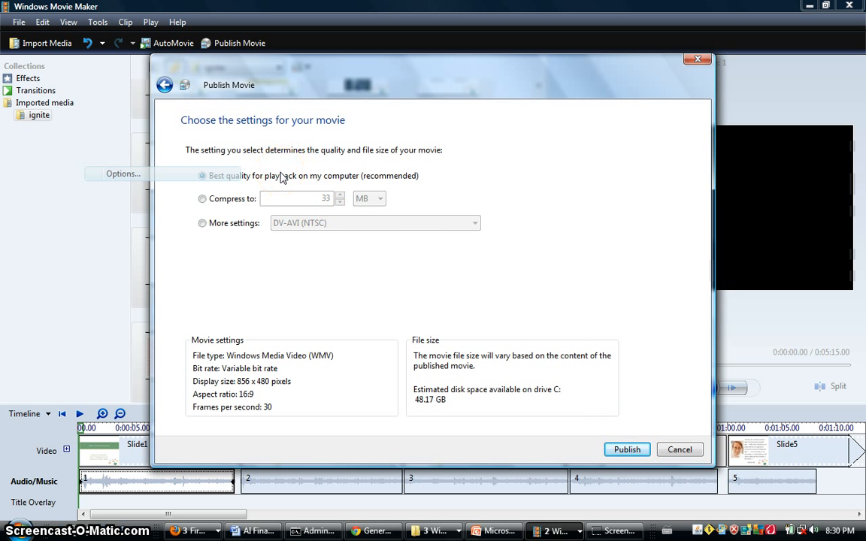
# Step: Choose the Windows Media HD 720p (5.9 Mbps) setting and publish the movie
pyautogui.click(231, 228)
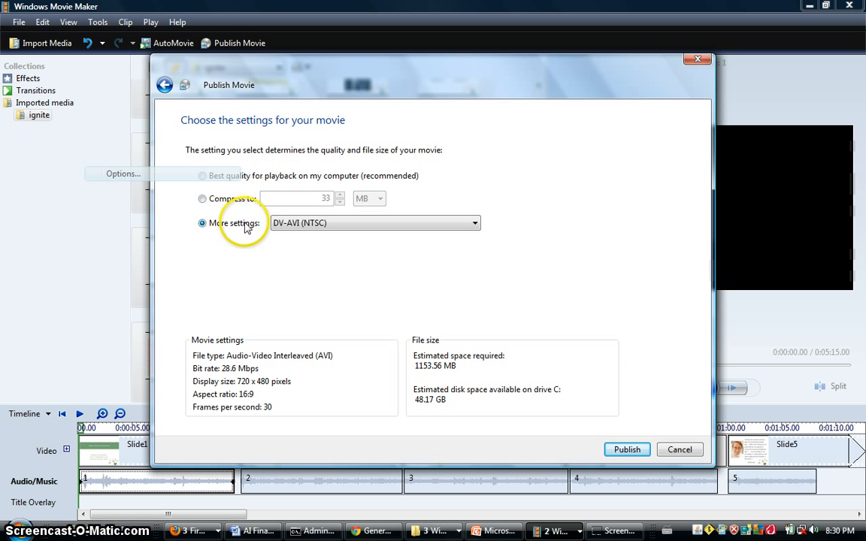
pyautogui.click(312, 224)
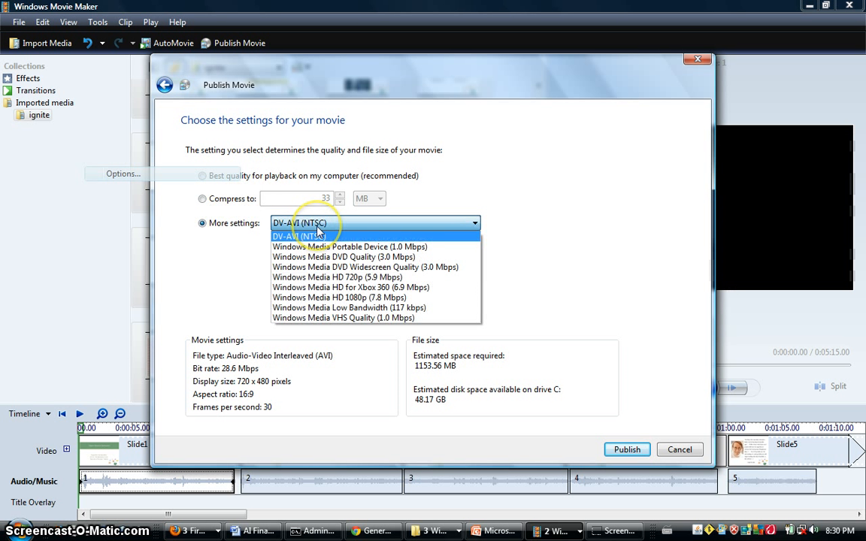
pyautogui.click(403, 278)
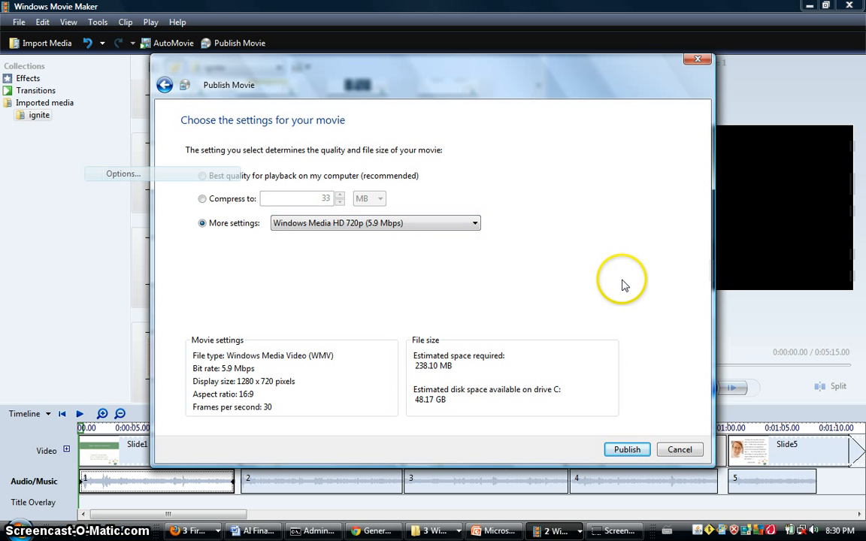
pyautogui.click(627, 449)
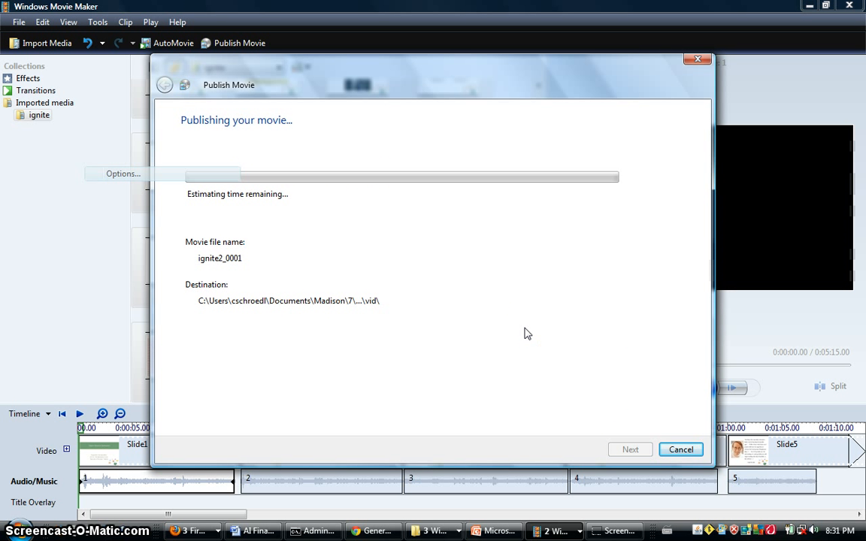
pyautogui.moveTo(612, 539)
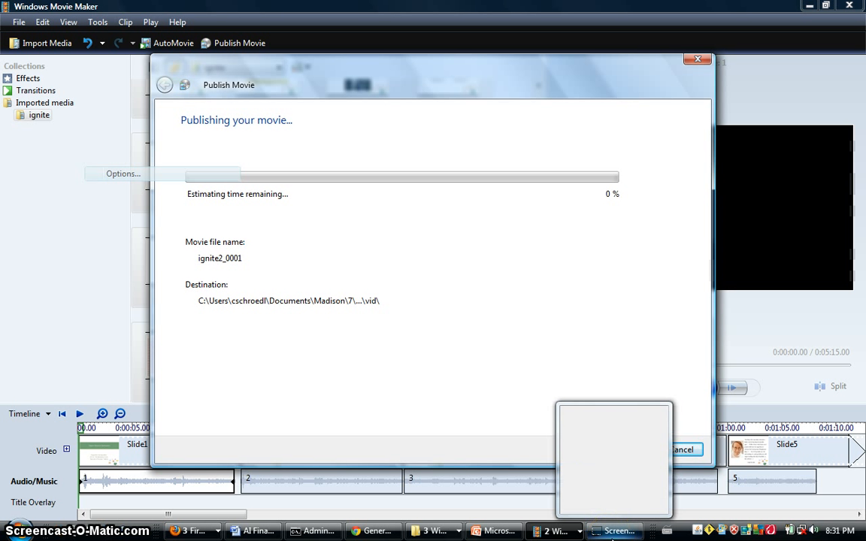
# Step: Open youtube.com in a new Firefox tab and go to its video upload page
pyautogui.click(287, 333)
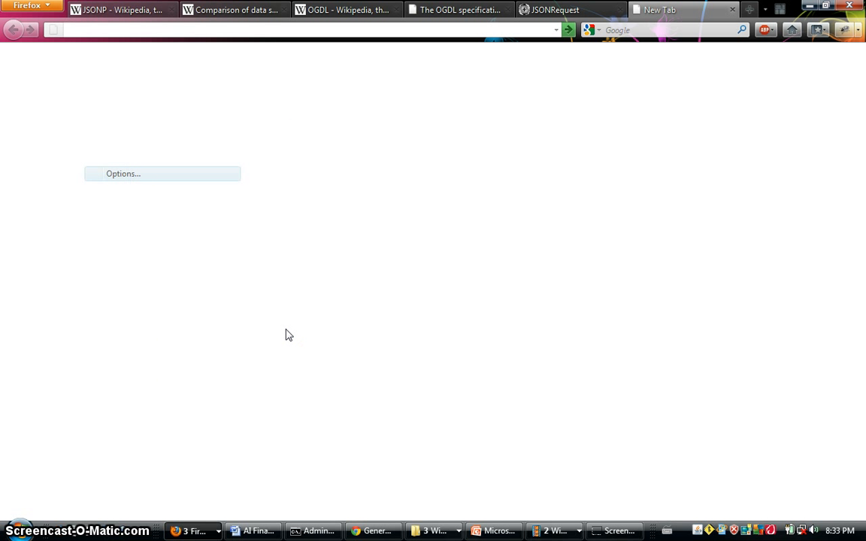
pyautogui.write('youtube.com')
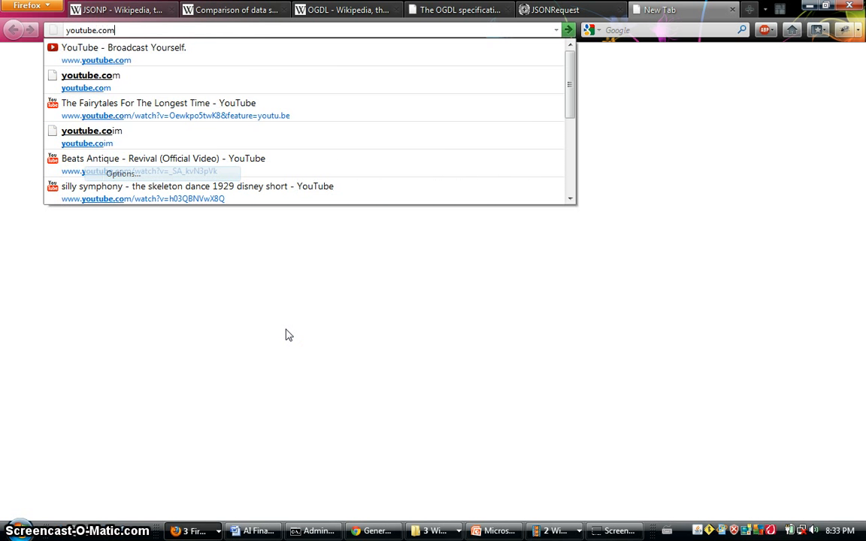
pyautogui.press('Return')
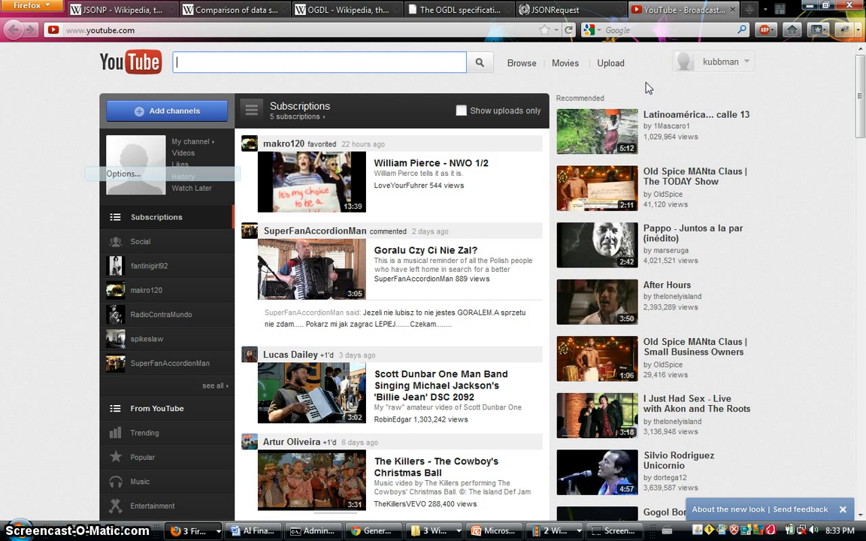
pyautogui.click(611, 66)
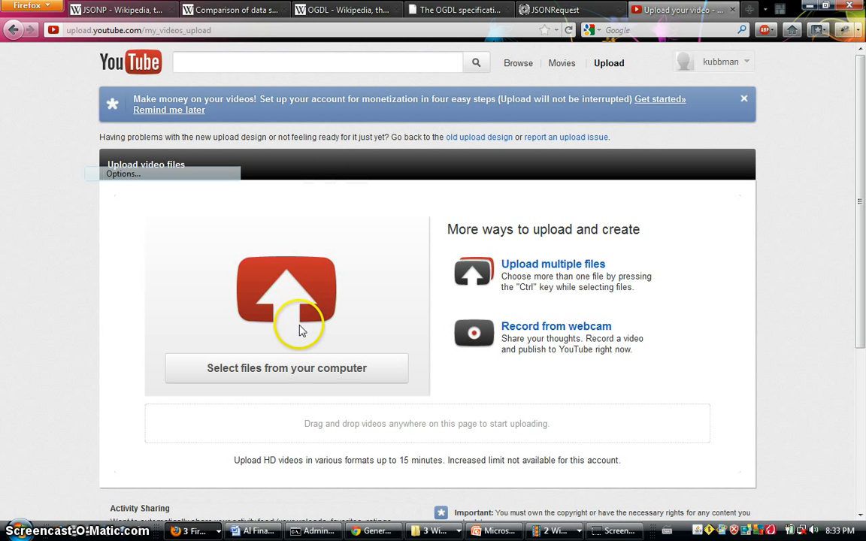
# Step: Select osm.wmv in the vid folder and start uploading it to YouTube
pyautogui.click(303, 369)
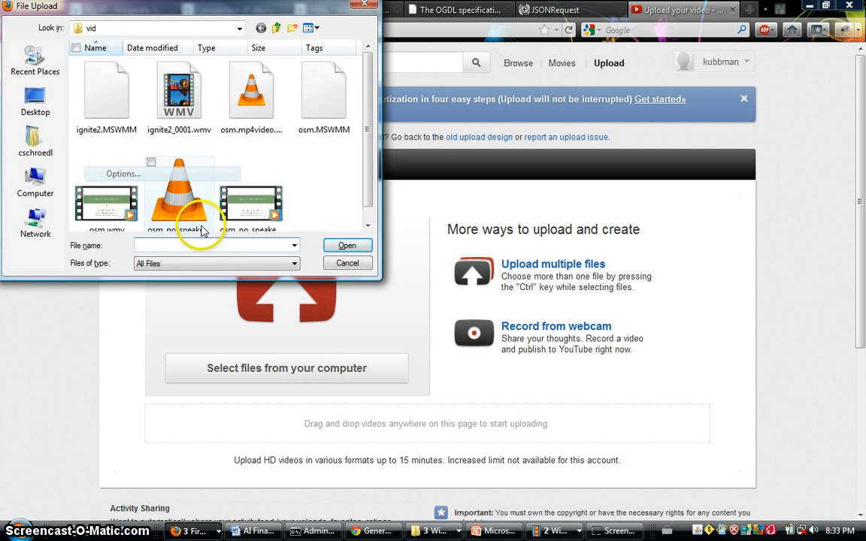
pyautogui.click(271, 194)
pyautogui.press('Left')
pyautogui.press('Left')
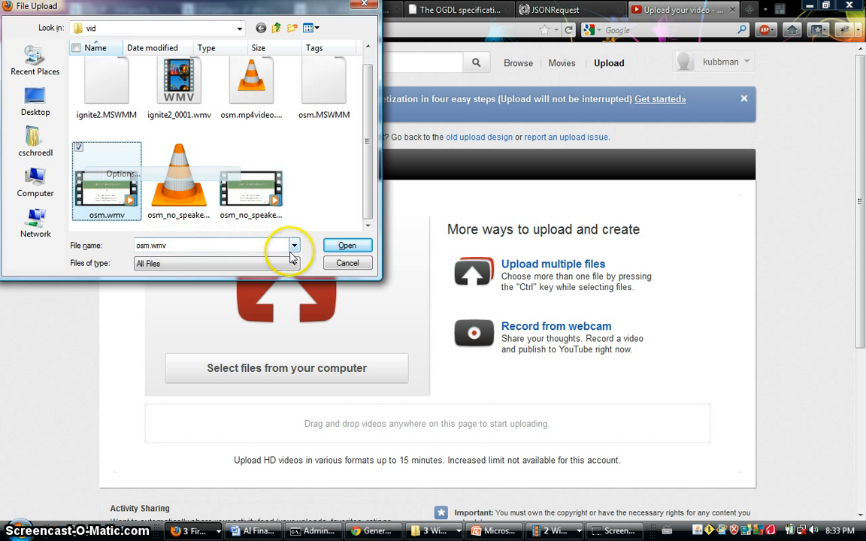
pyautogui.click(347, 246)
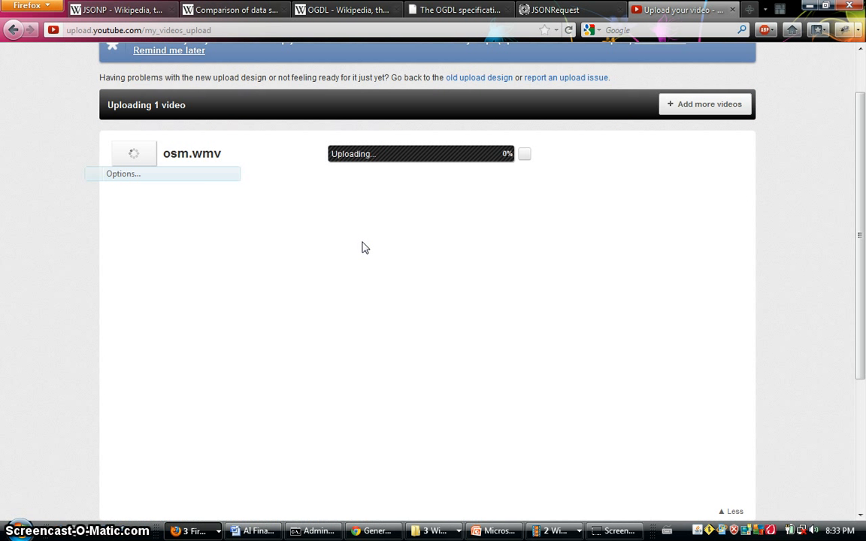
# Step: Examine the title, description, tags, category, privacy and license options for the uploading video
pyautogui.click(400, 240)
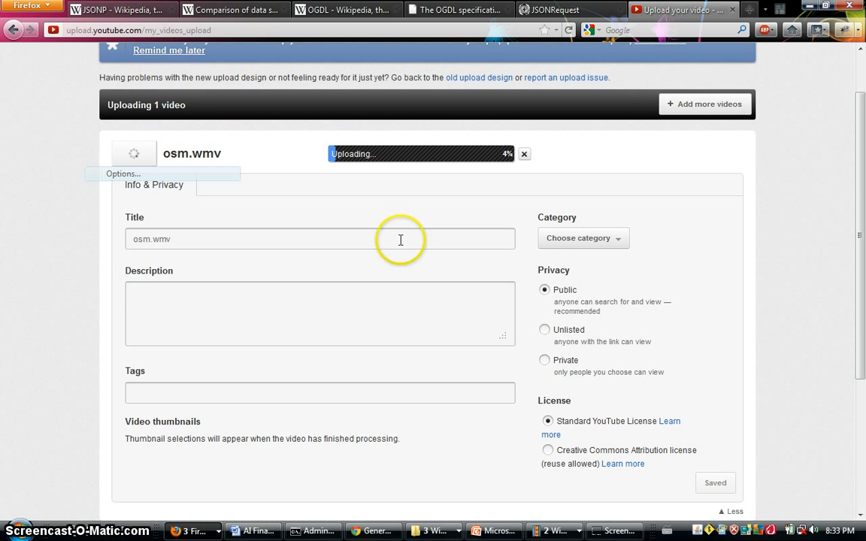
pyautogui.scroll(-2, 435, 240)
pyautogui.scroll(-3, 435, 239)
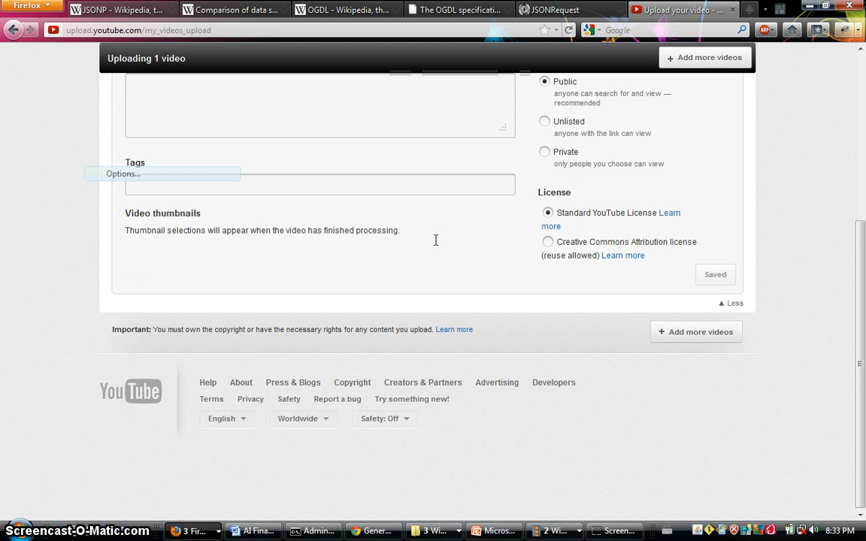
pyautogui.scroll(2, 435, 240)
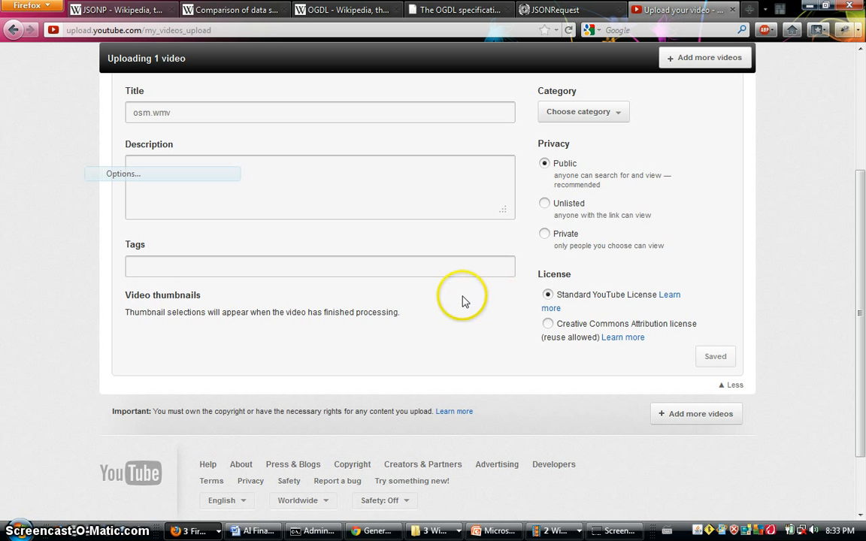
pyautogui.scroll(3, 478, 325)
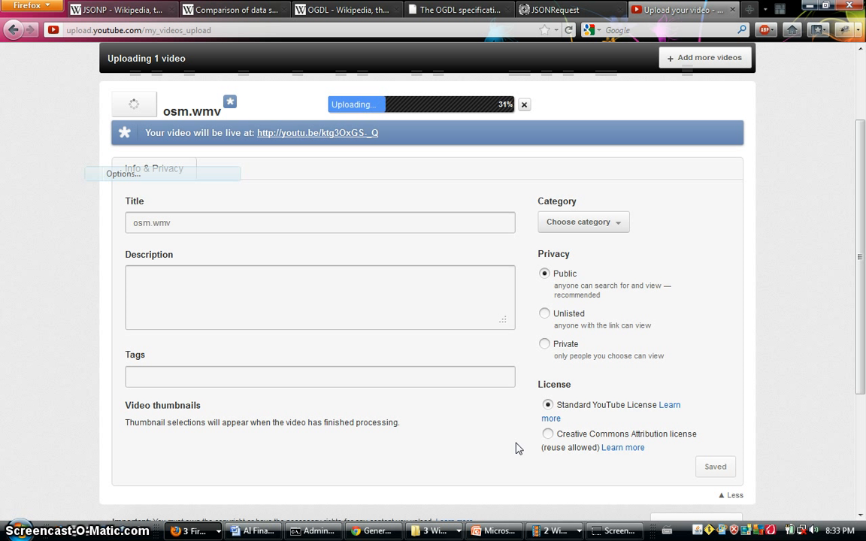
pyautogui.moveTo(618, 532)
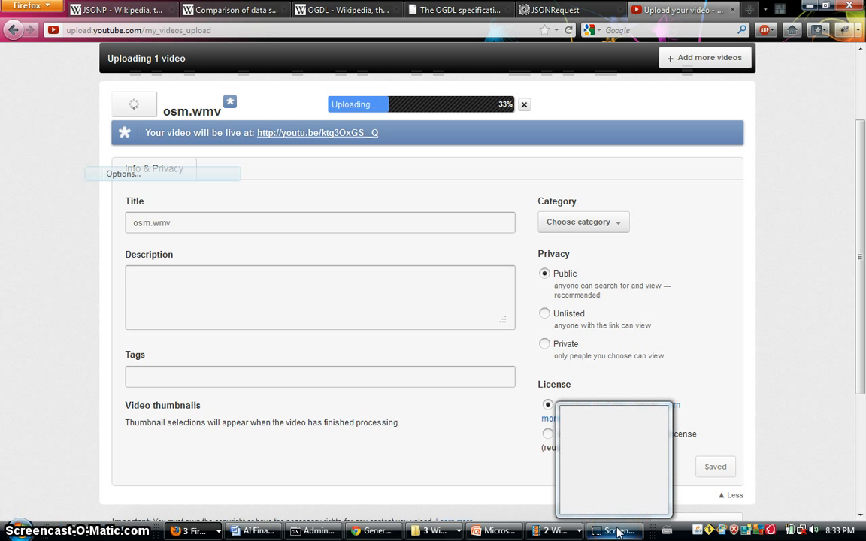